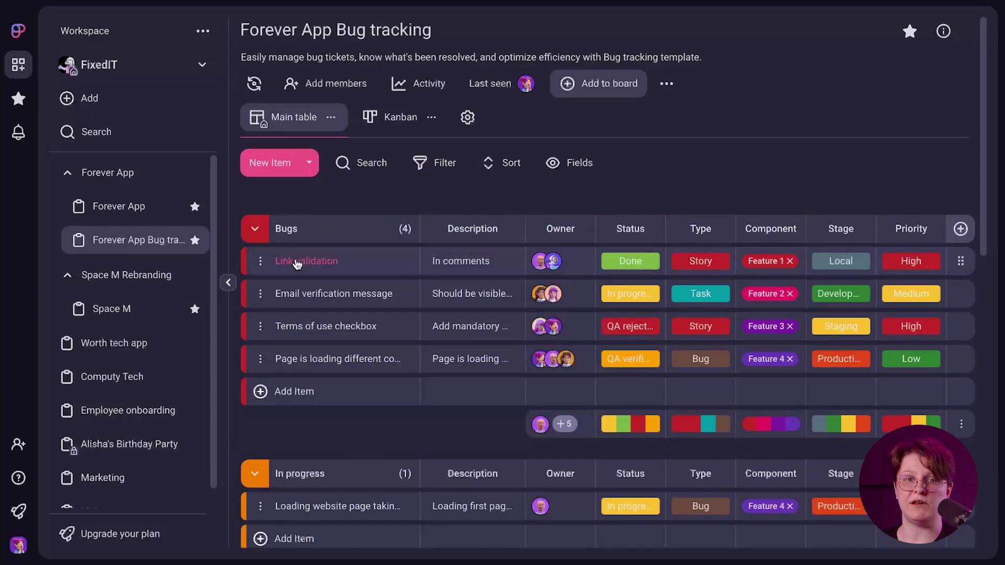
# - Open the Link validation bug card on the Forever App Bug tracking board
pyautogui.click(293, 261)
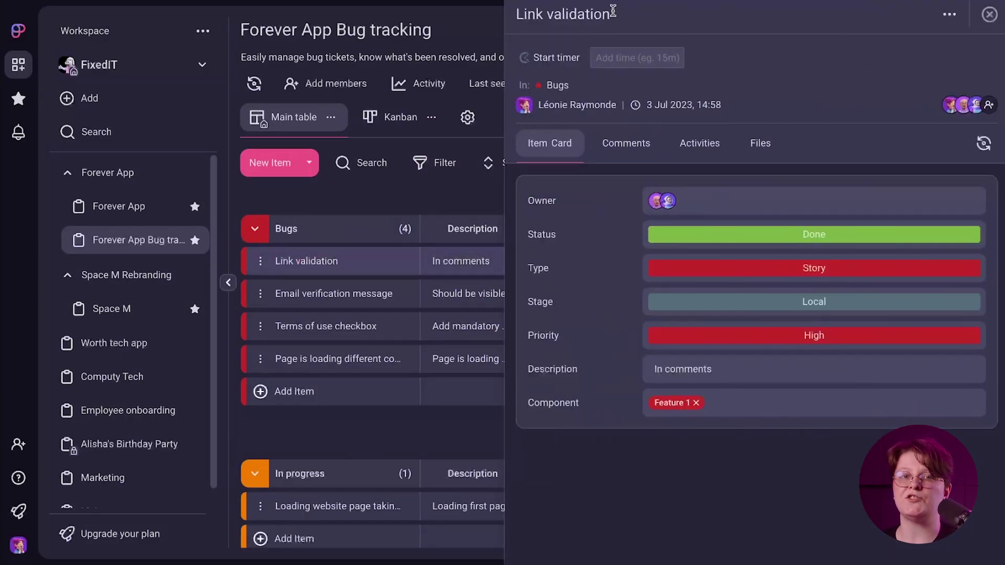
# - View the Images not loading card, switch to the light theme, and open Email verification message owners
pyautogui.click(990, 14)
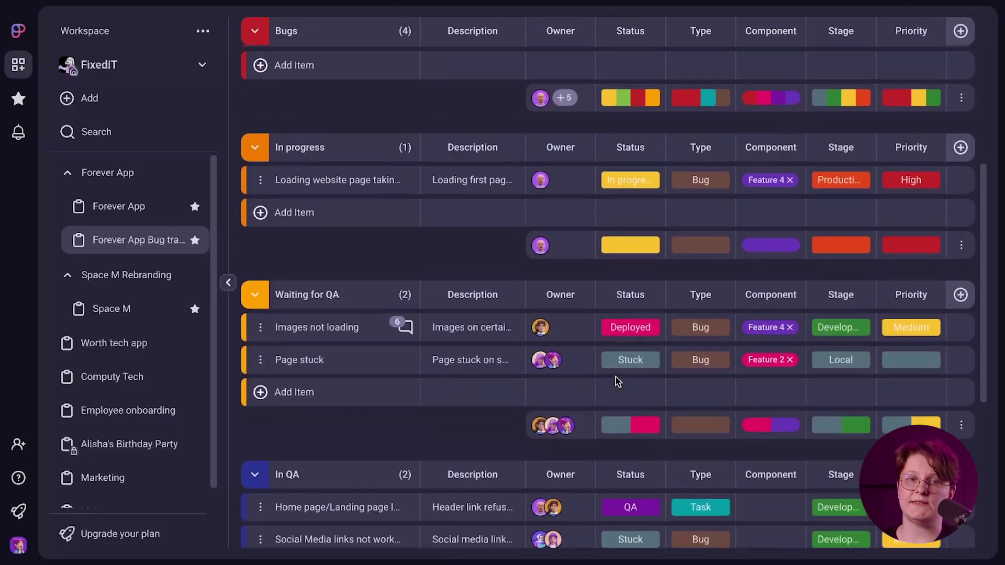
pyautogui.click(322, 329)
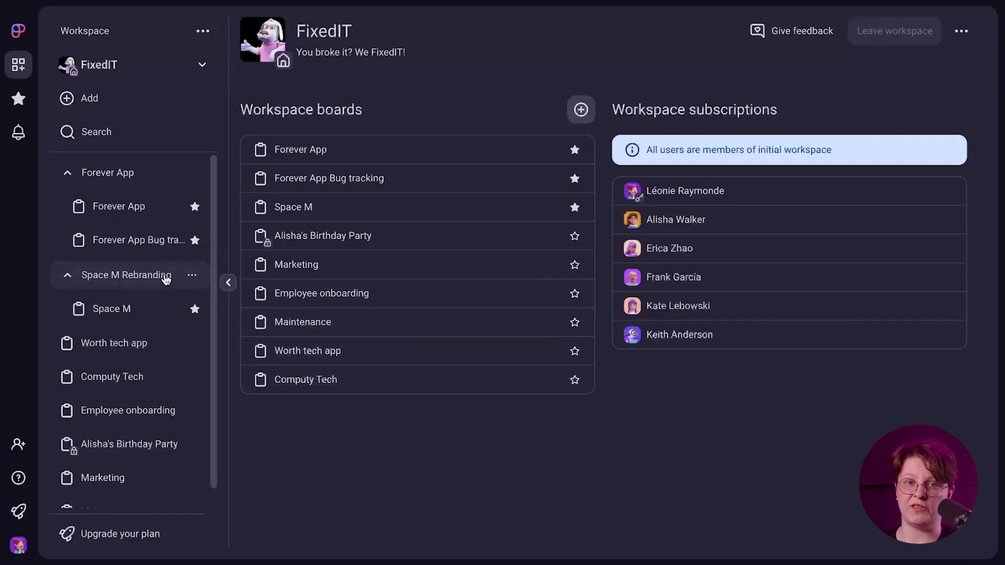
pyautogui.click(178, 491)
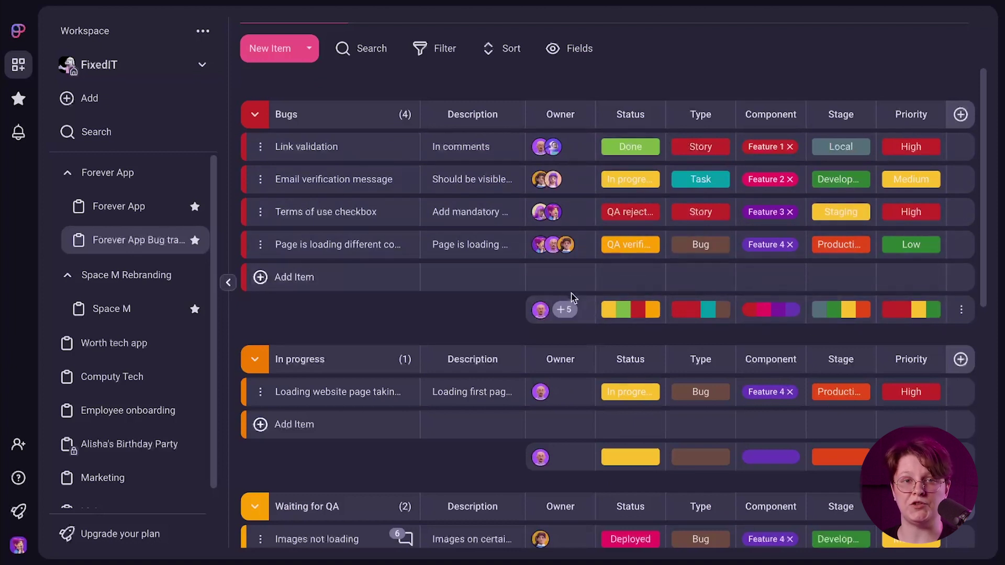
pyautogui.click(584, 181)
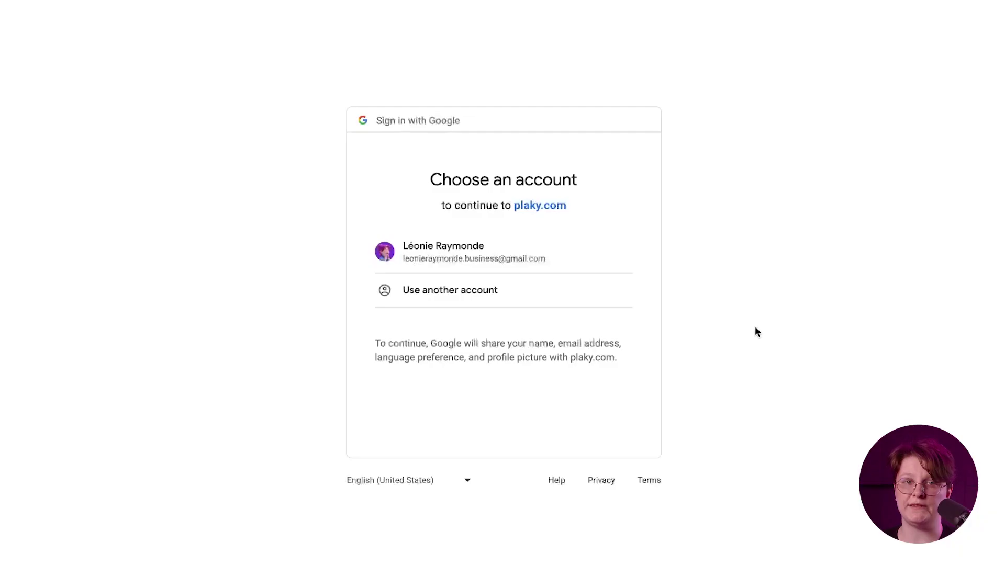
# - Sign in with the Google account and start adding members to the Tech team
pyautogui.click(477, 262)
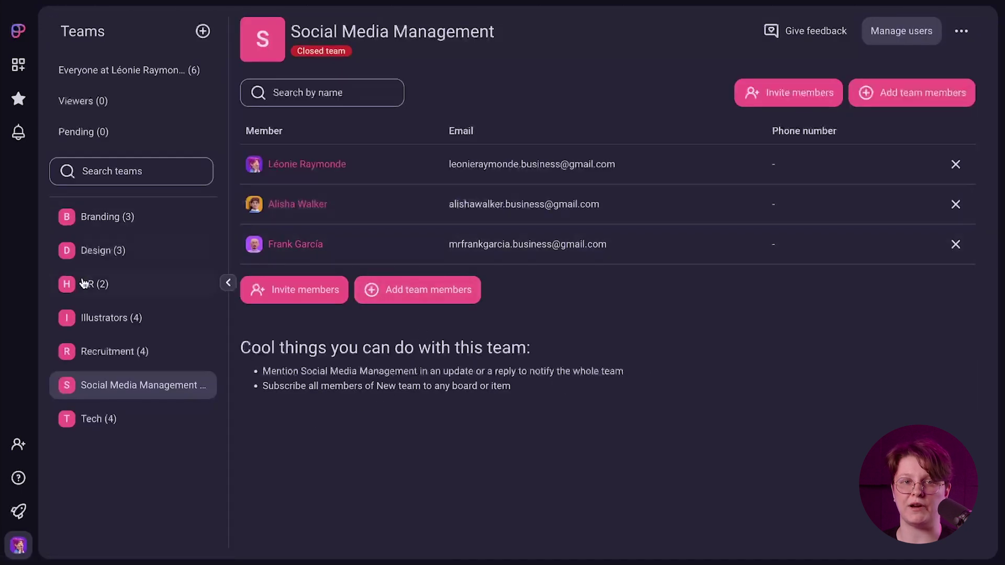
pyautogui.click(86, 421)
pyautogui.click(470, 329)
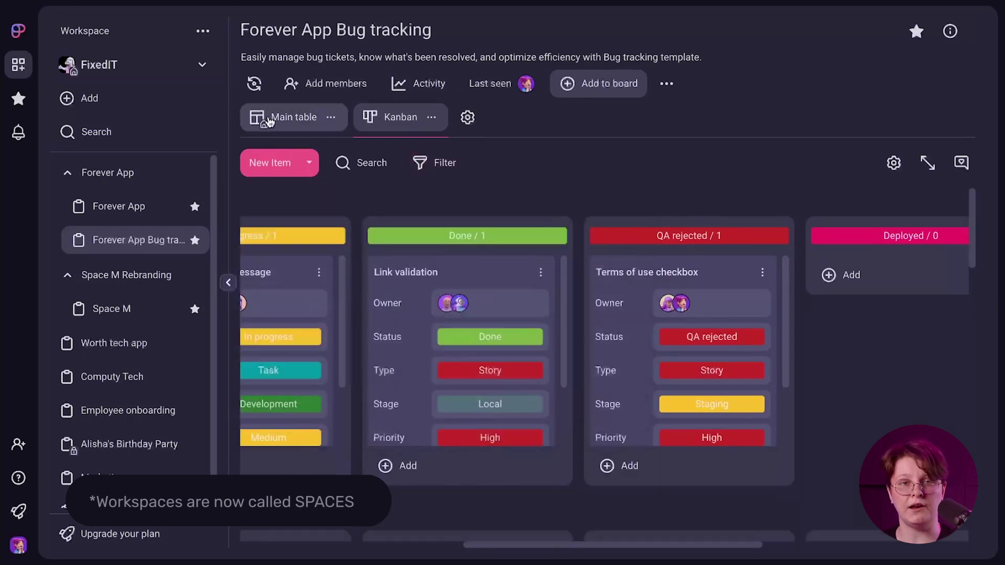
# - Return to the Main table and view the Link validation and Email verification message cards
pyautogui.click(268, 122)
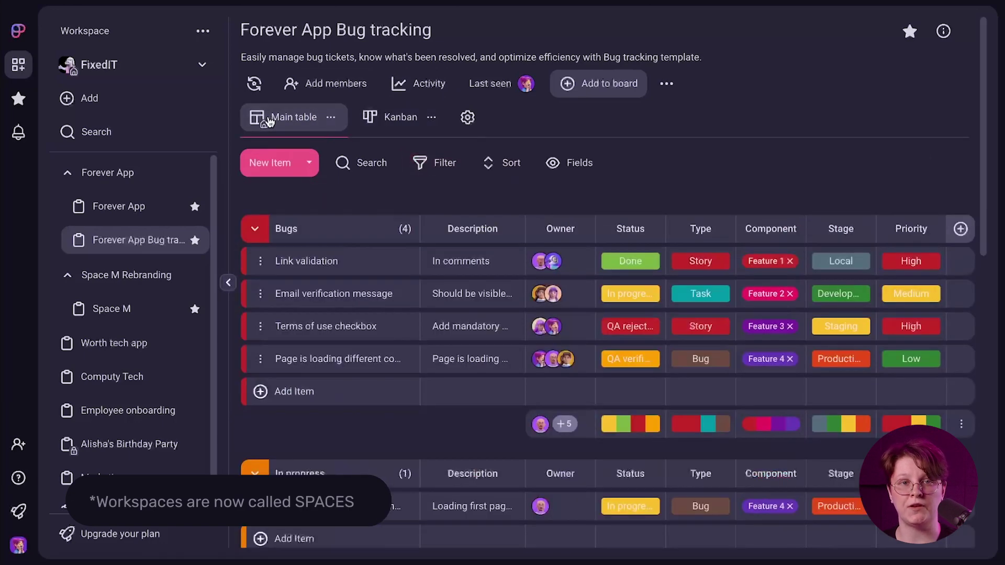
pyautogui.click(292, 262)
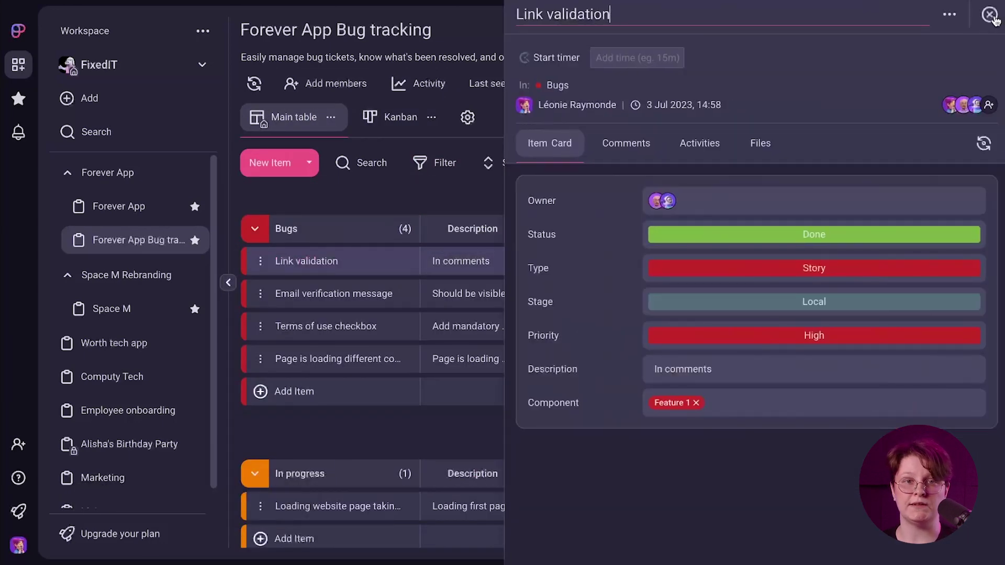
pyautogui.click(990, 14)
pyautogui.click(337, 294)
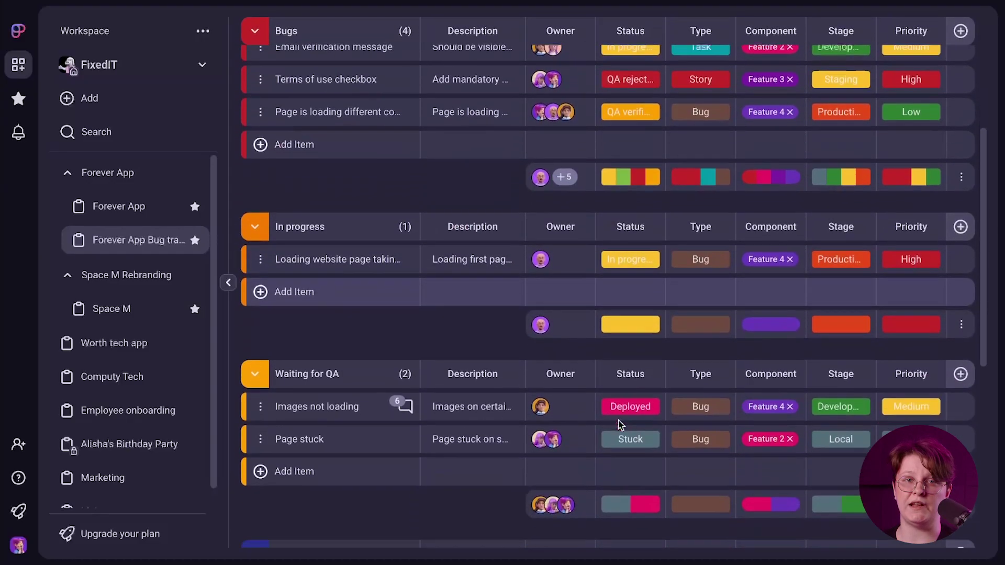
# - Scroll through the board's groups, then confirm the monday.com Kanban view name
pyautogui.scroll(-2, 620, 421)
pyautogui.scroll(-3, 620, 422)
pyautogui.scroll(-1, 621, 409)
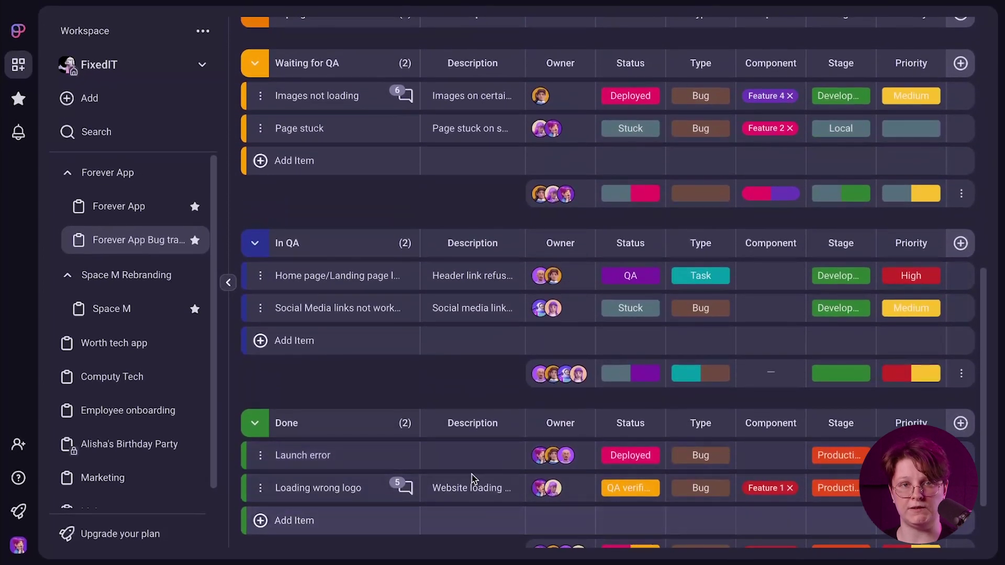
pyautogui.scroll(5, 474, 466)
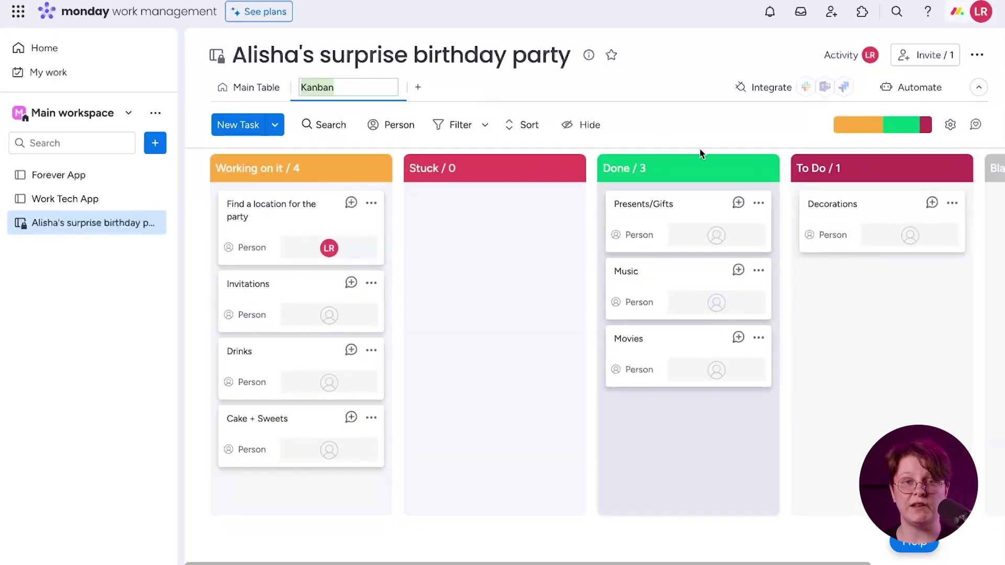
pyautogui.click(701, 143)
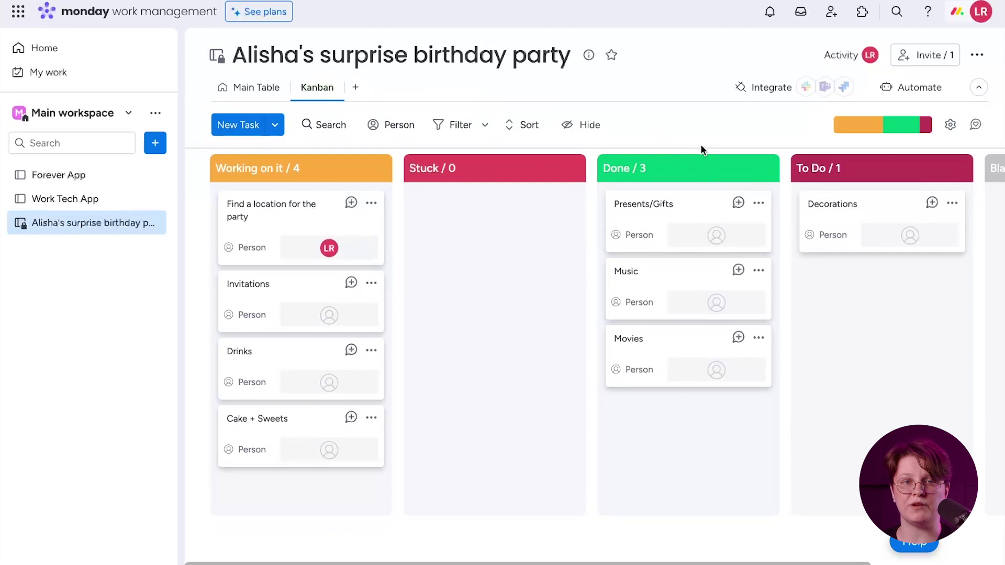
# - Open monday.com's quick filter options, then Plaky's Launch error item card
pyautogui.click(459, 127)
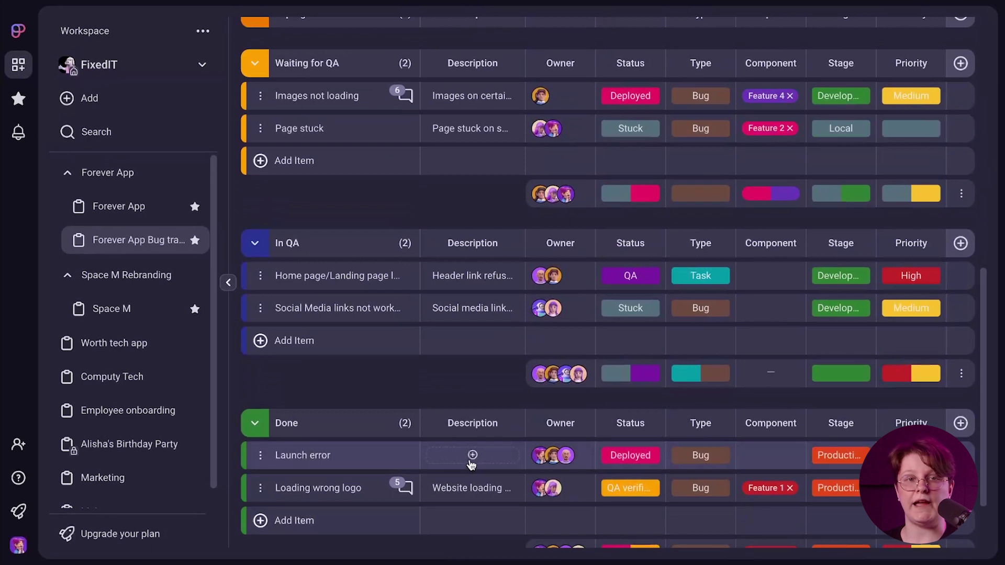
pyautogui.click(355, 465)
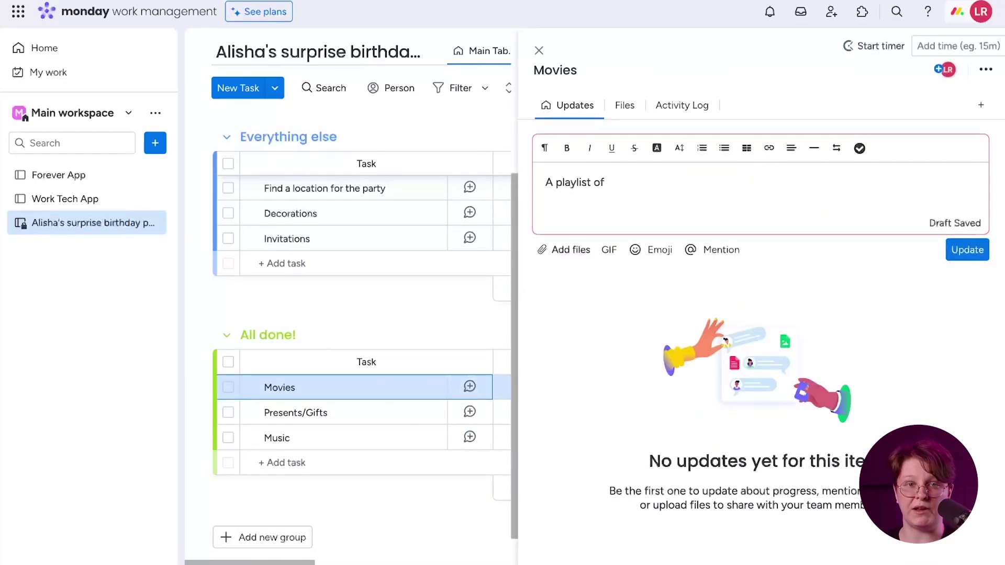
# - Post the Movies update in monday.com and read through the Images not loading comments
pyautogui.click(968, 250)
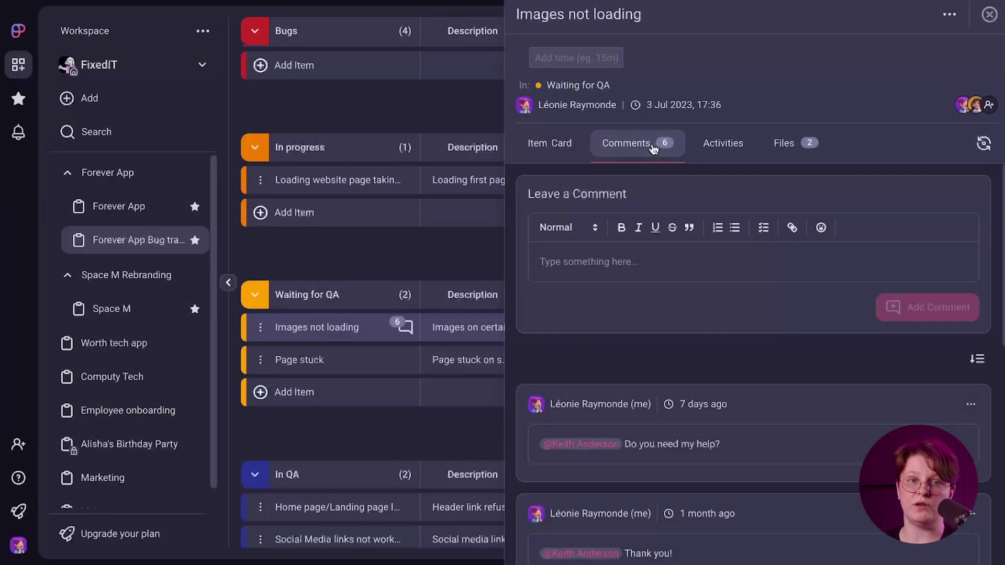
pyautogui.scroll(-5, 875, 484)
pyautogui.scroll(-5, 874, 484)
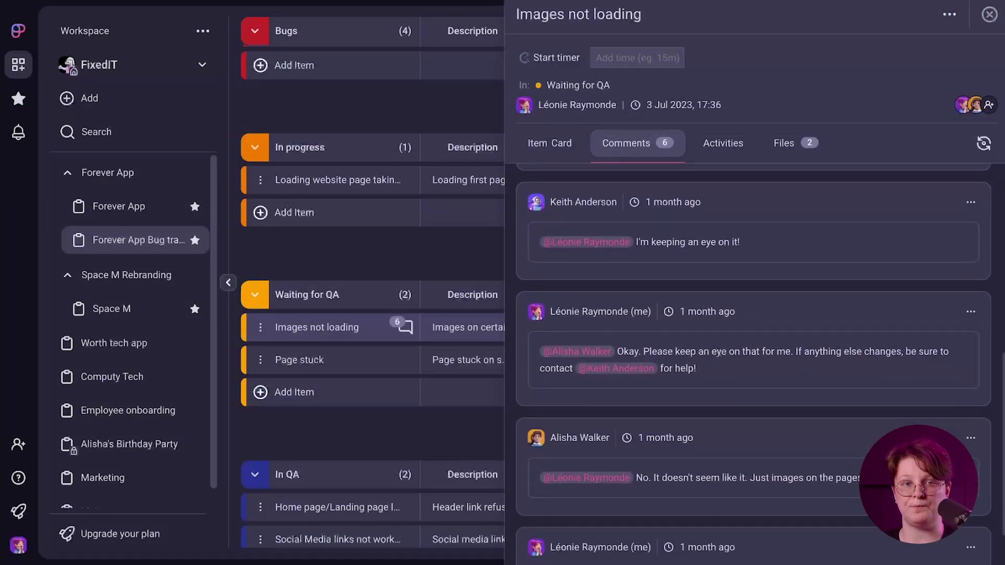
pyautogui.scroll(3, 874, 484)
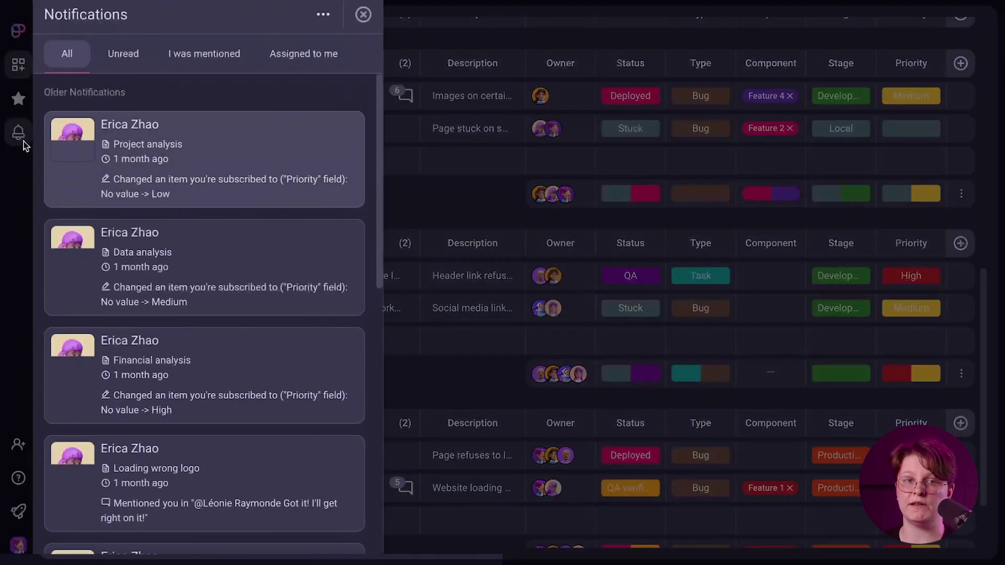
# - Scroll down through the Plaky notifications list
pyautogui.scroll(-2, 235, 344)
pyautogui.scroll(-5, 235, 343)
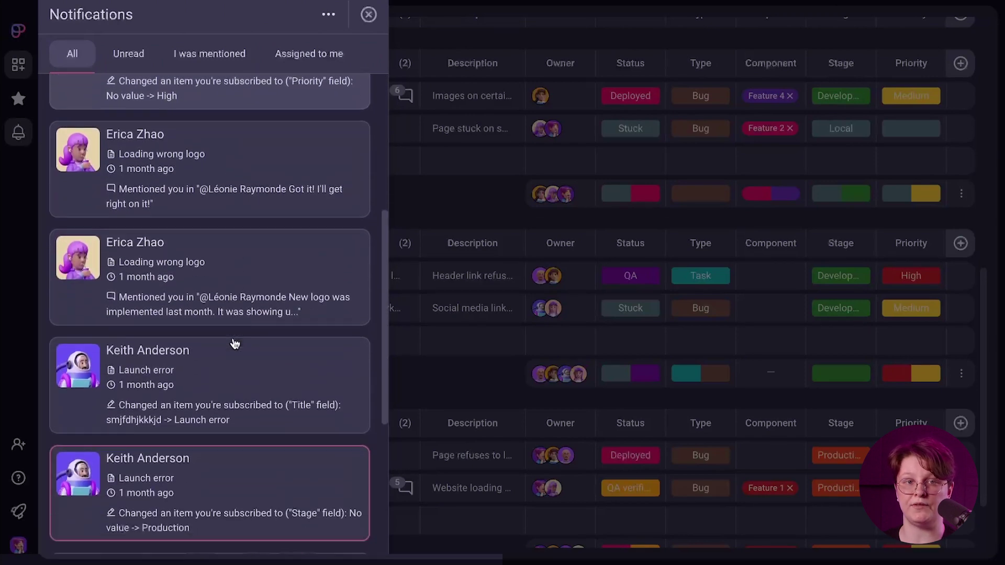
pyautogui.scroll(-3, 235, 344)
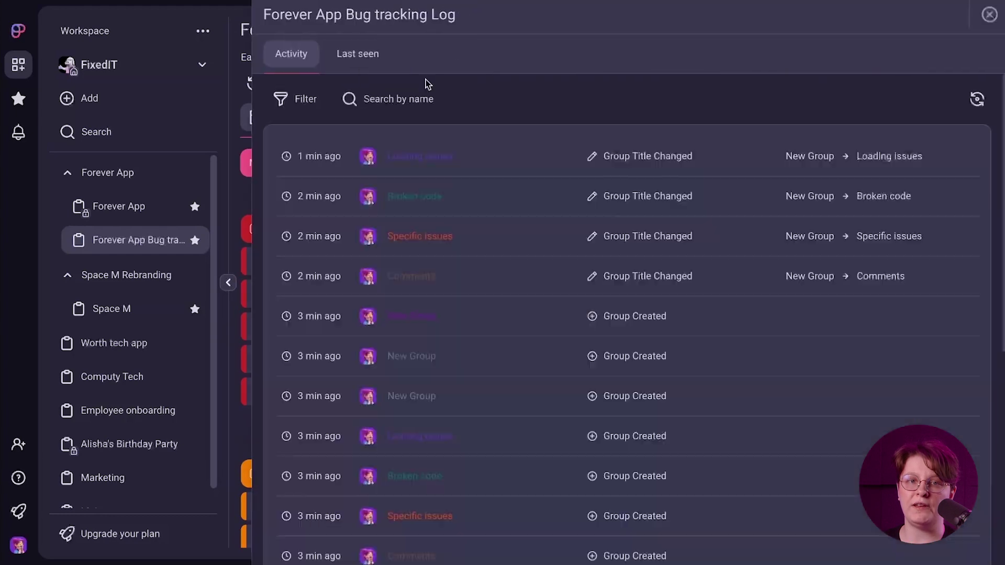
# - Scroll down through the Forever App Bug tracking activity log
pyautogui.scroll(-1, 604, 354)
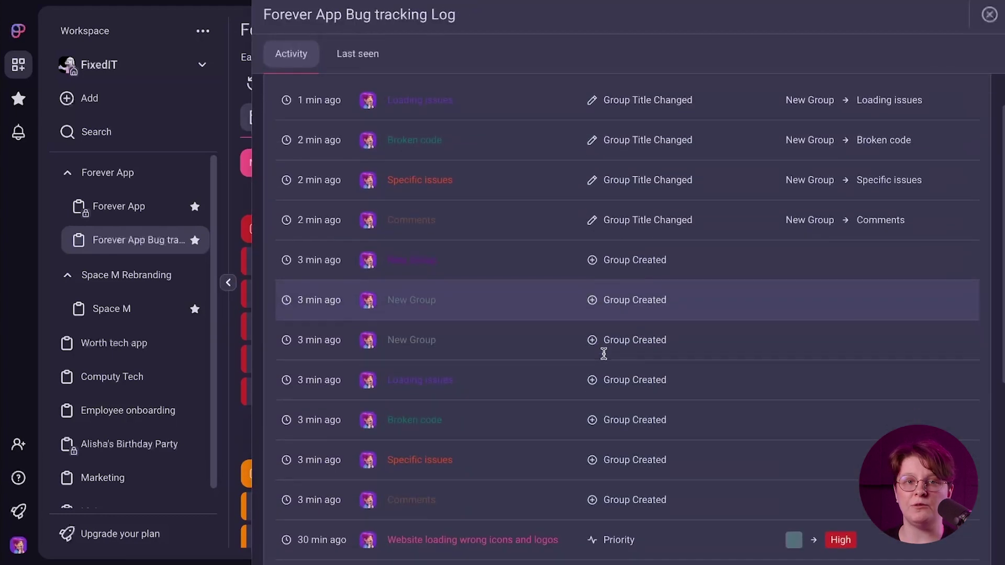
pyautogui.scroll(-2, 604, 353)
pyautogui.scroll(-2, 605, 353)
pyautogui.scroll(-2, 605, 354)
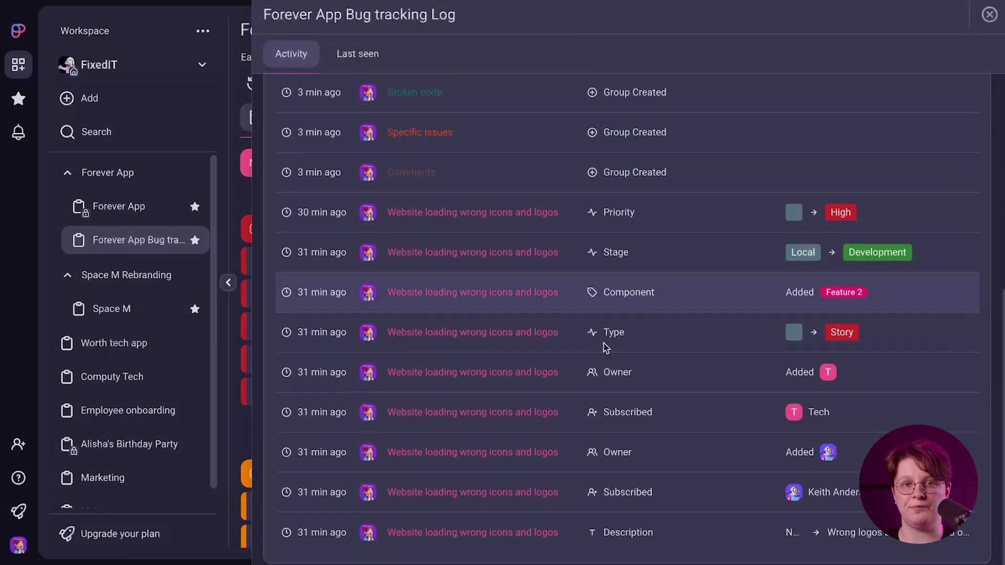
pyautogui.scroll(-1, 605, 350)
pyautogui.scroll(-2, 605, 349)
pyautogui.scroll(-2, 605, 348)
pyautogui.scroll(-2, 606, 348)
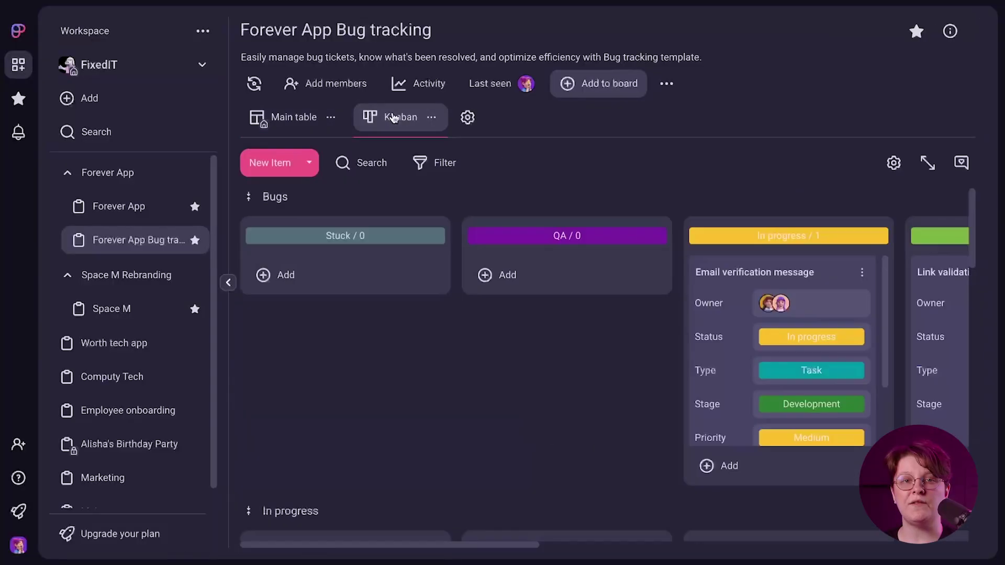
# - Try a Bugs item-group filter on the Kanban, then enable Type under Card Fields
pyautogui.hscroll(3, 611, 370)
pyautogui.hscroll(5, 776, 404)
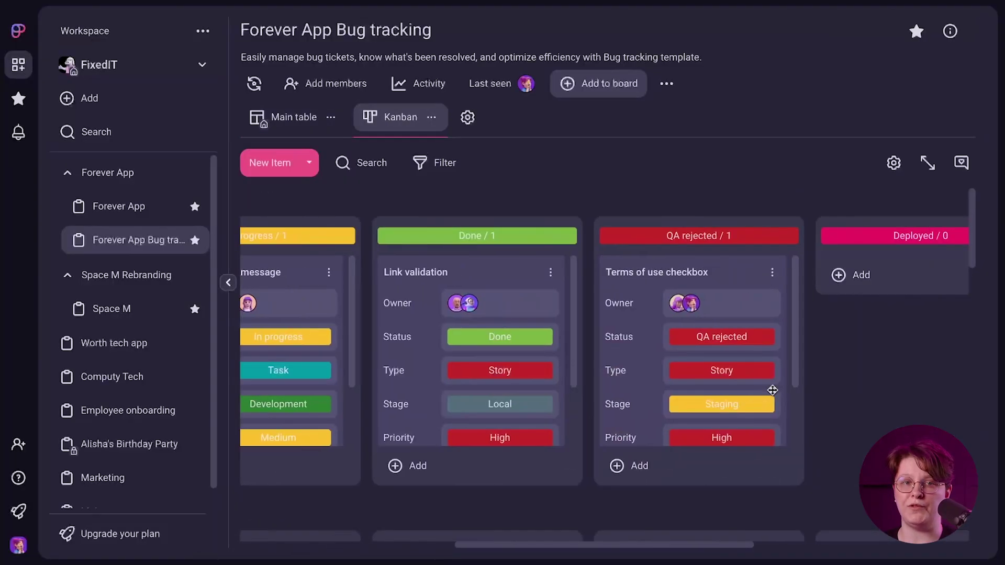
pyautogui.hscroll(-1, 775, 398)
pyautogui.scroll(-1, 759, 403)
pyautogui.scroll(1, 735, 414)
pyautogui.scroll(-2, 737, 418)
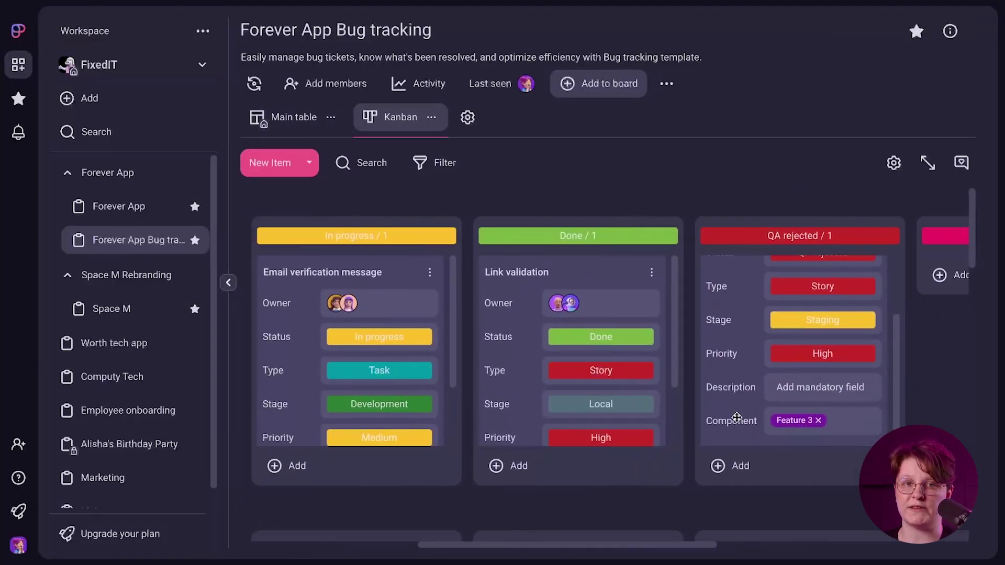
pyautogui.click(437, 163)
pyautogui.click(486, 267)
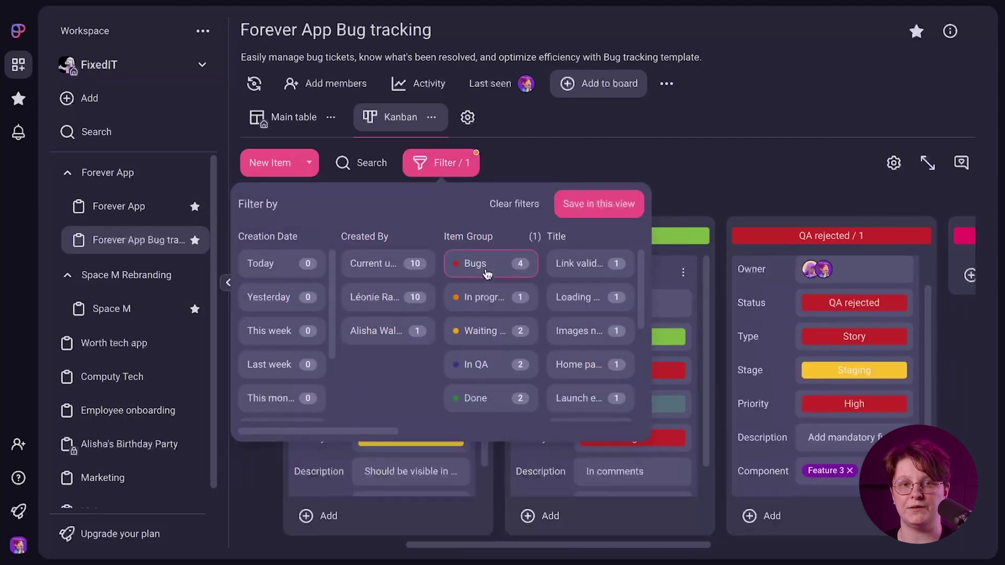
pyautogui.click(894, 163)
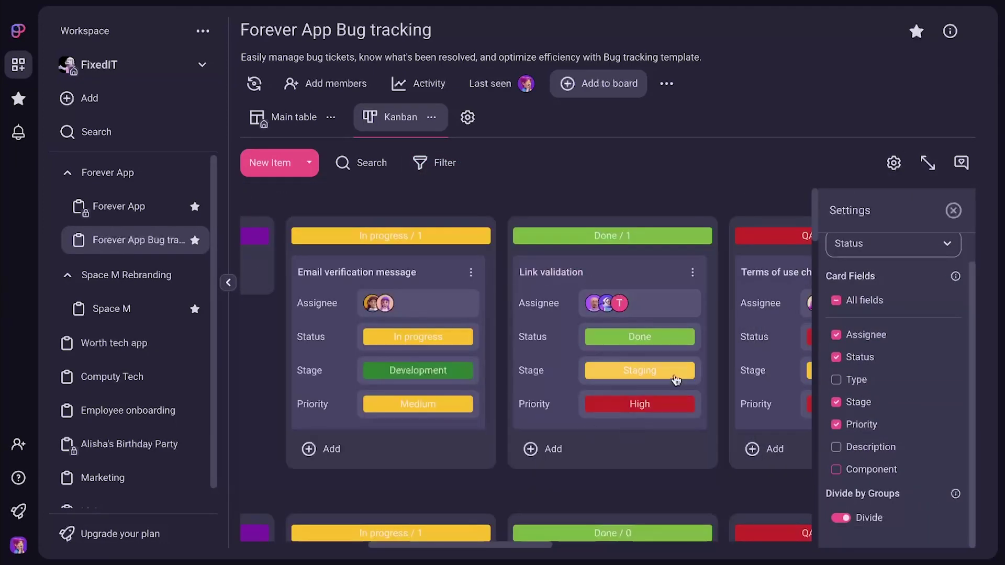
pyautogui.click(865, 378)
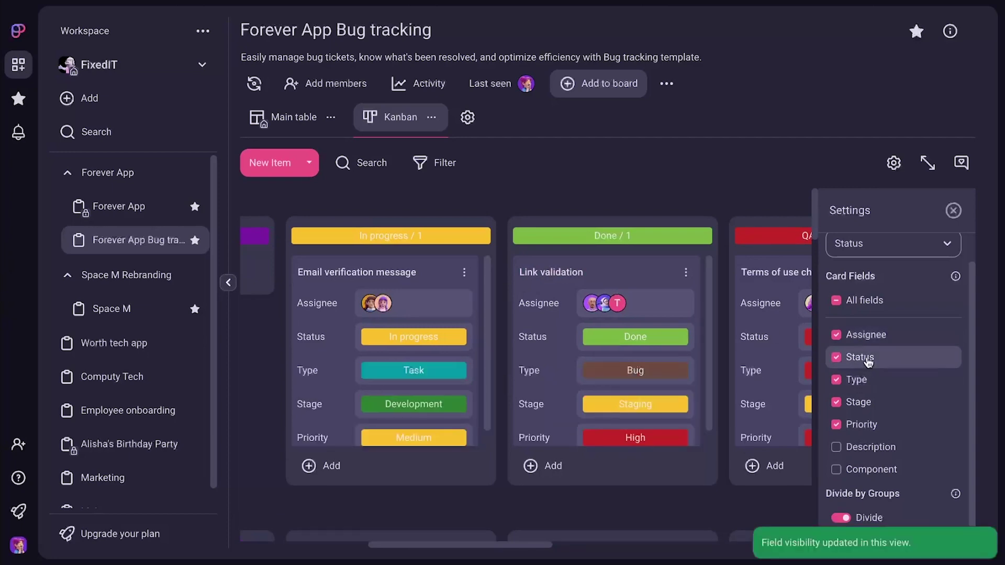